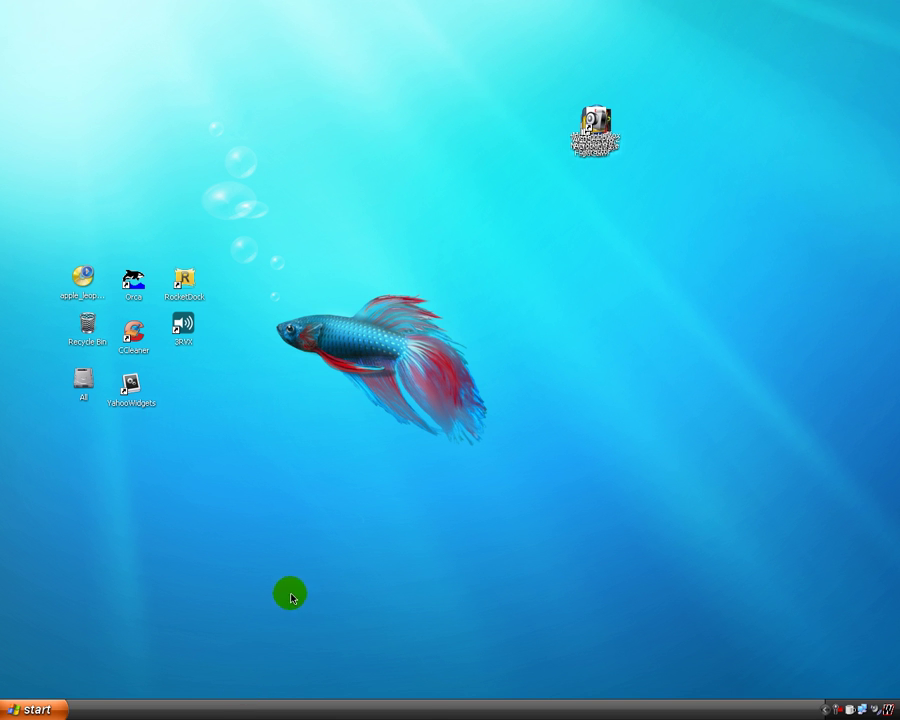
# - Unlock the taskbar, move it to the top edge of the desktop, and lock it again
pyautogui.rightClick(316, 710)
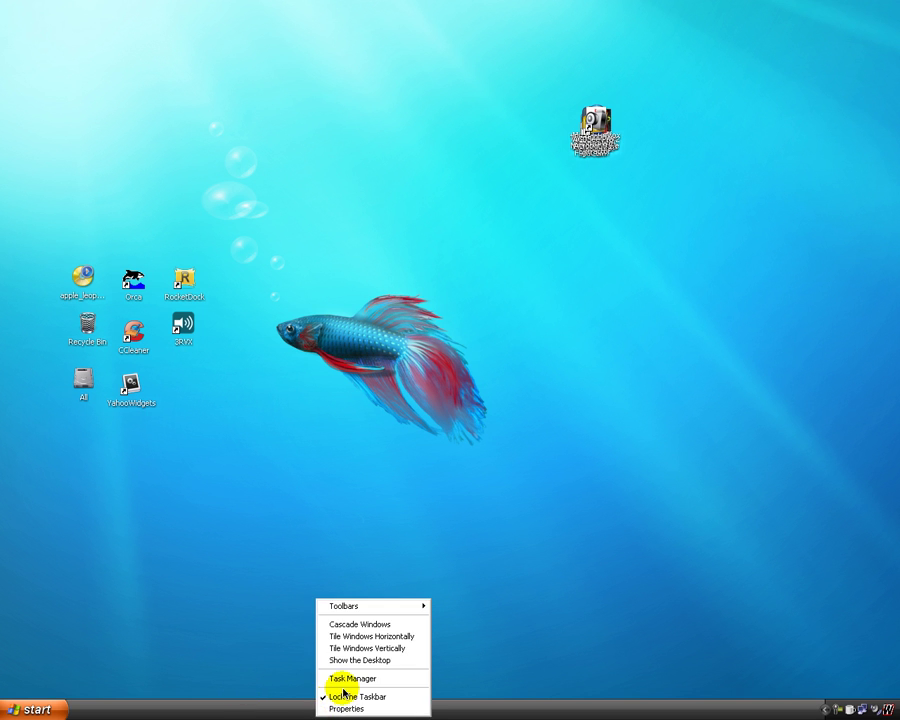
pyautogui.click(345, 696)
pyautogui.moveTo(327, 707); pyautogui.dragTo(207, 4)
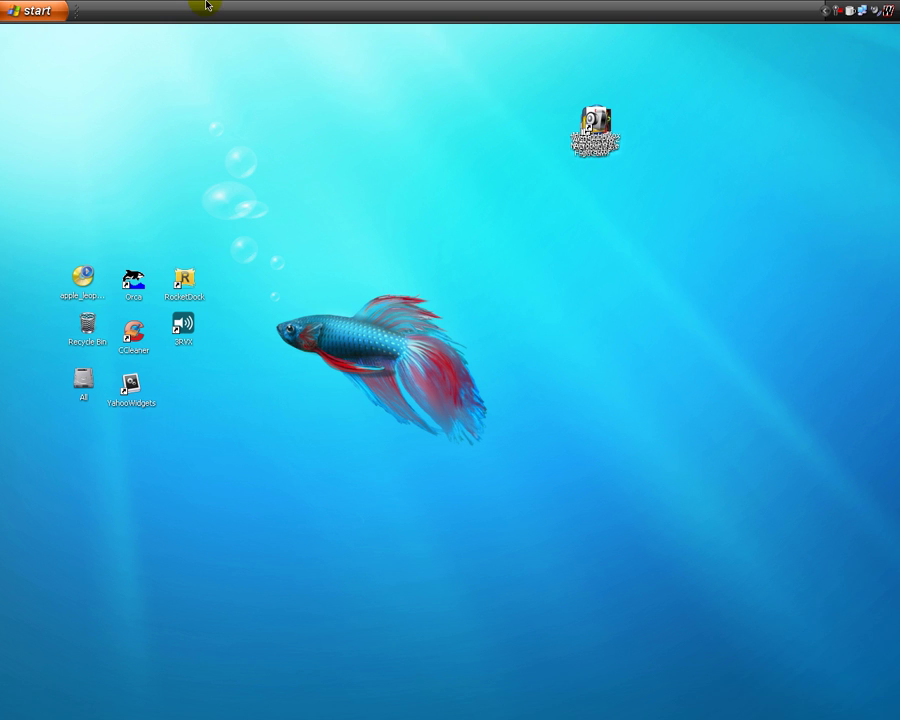
pyautogui.rightClick(340, 6)
pyautogui.click(413, 99)
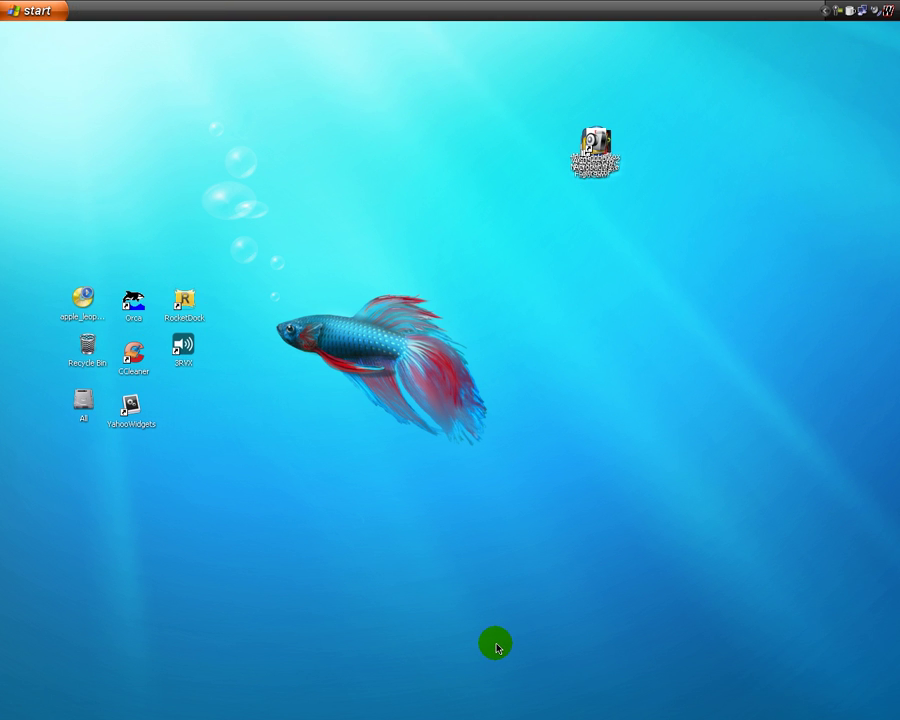
# - Launch RocketDock and set the dock's screen position to the bottom edge
pyautogui.doubleClick(190, 316)
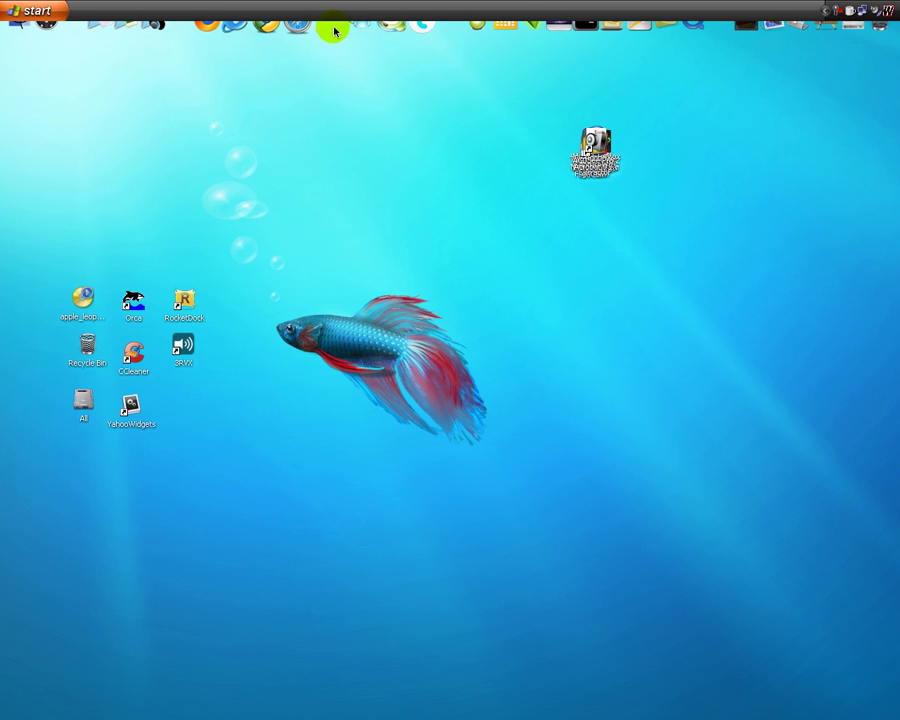
pyautogui.rightClick(334, 31)
pyautogui.click(428, 87)
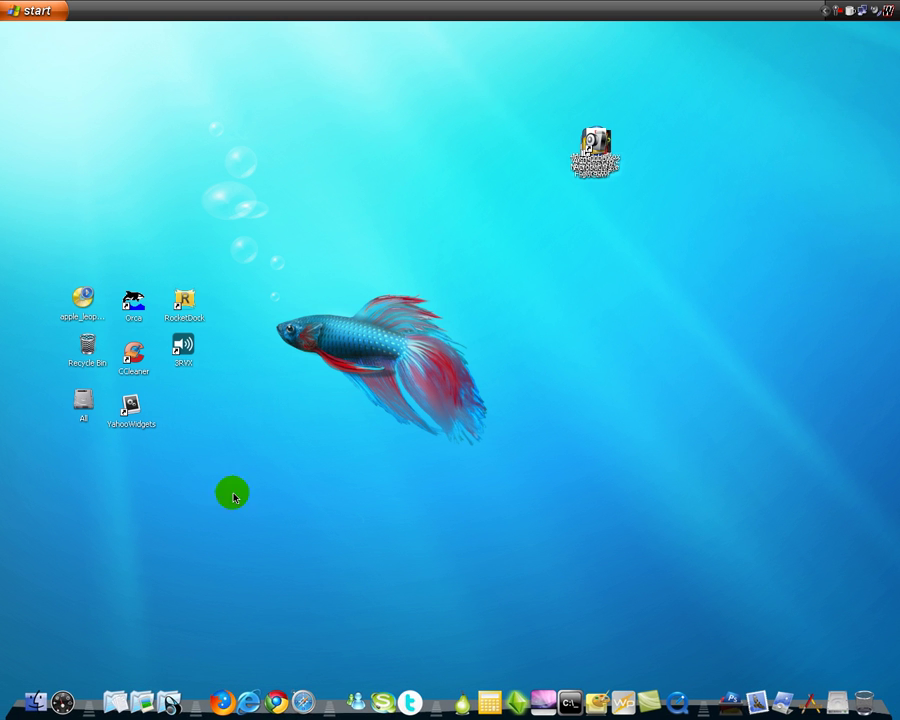
# - Fan out the folder stacks on the dock to view their contents, and collapse them again
pyautogui.click(137, 700)
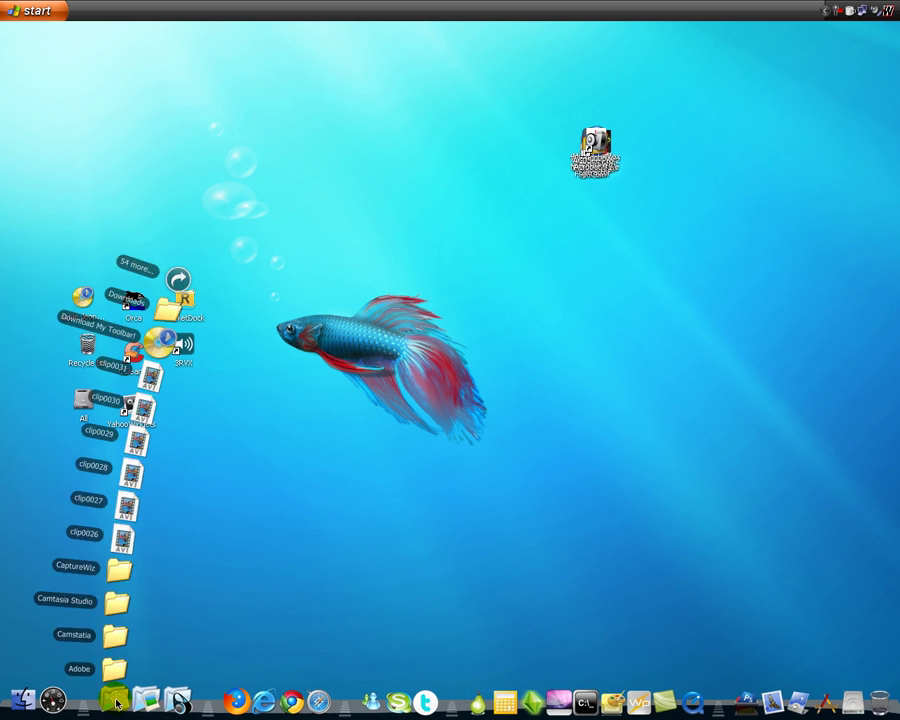
pyautogui.click(125, 700)
pyautogui.click(112, 698)
pyautogui.click(155, 645)
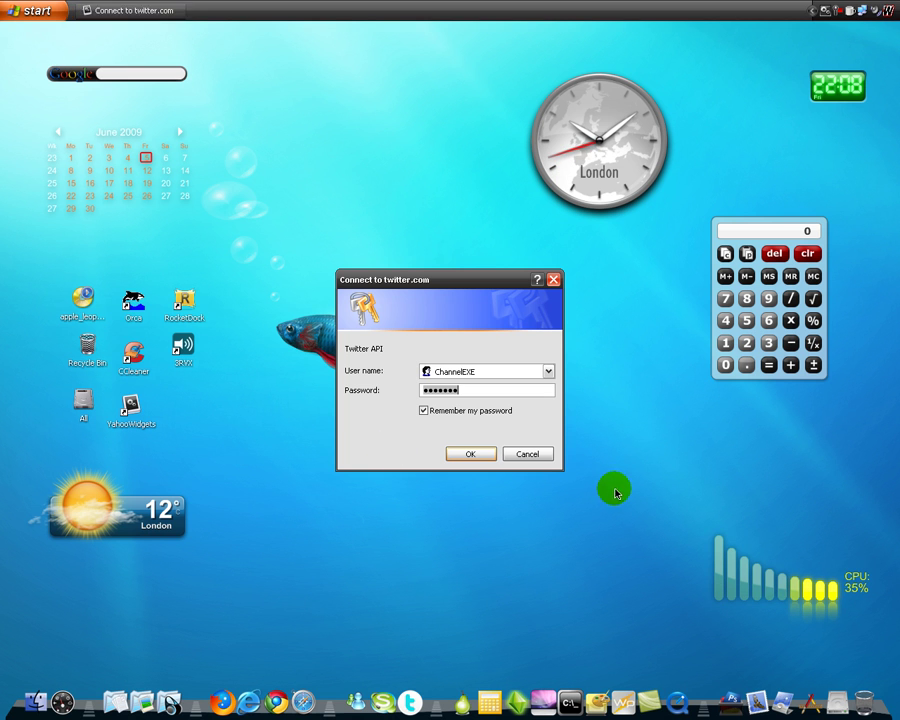
# - Confirm the Twitter API sign-in with the credentials already filled in
pyautogui.click(463, 455)
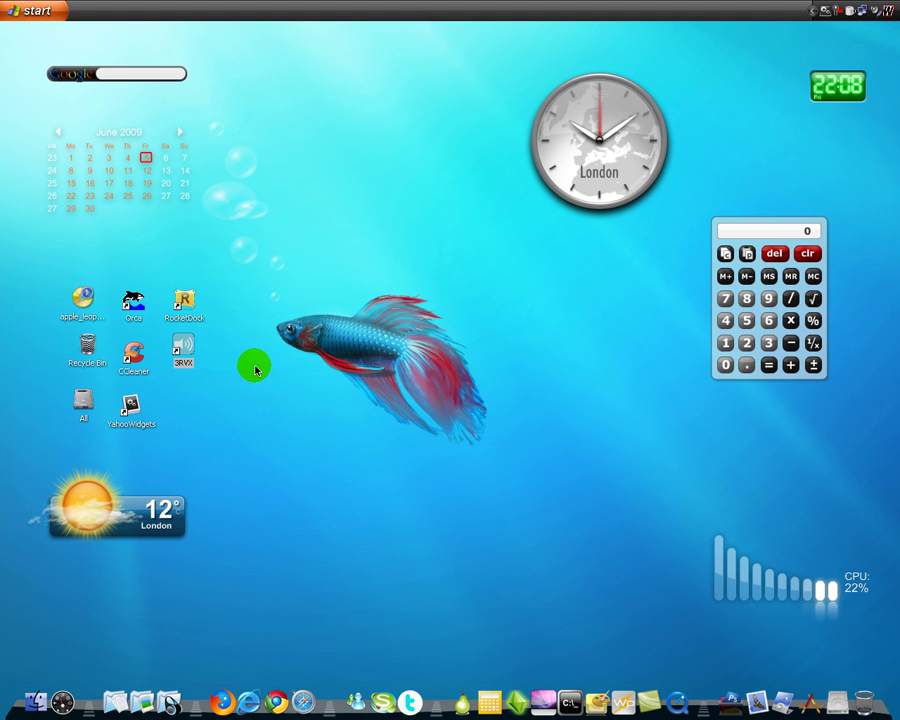
# - Raise the system volume to try out the 3RVX volume overlay
pyautogui.press('XF86AudioRaiseVolume')
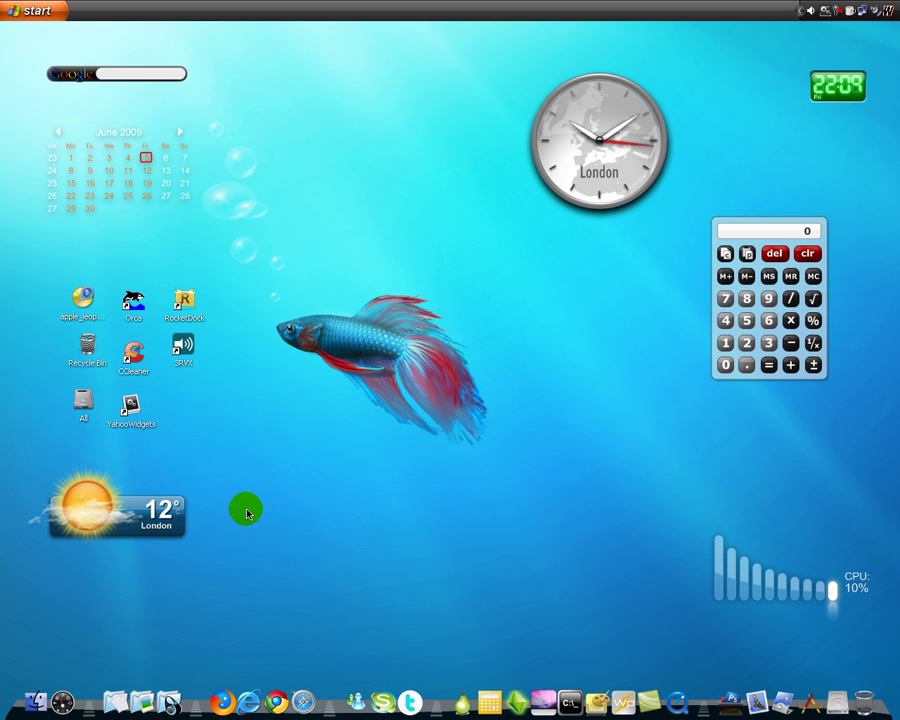
# - Turn on auto-hide for the taskbar in its properties, apply the change, and close the dialog
pyautogui.rightClick(393, 6)
pyautogui.click(442, 110)
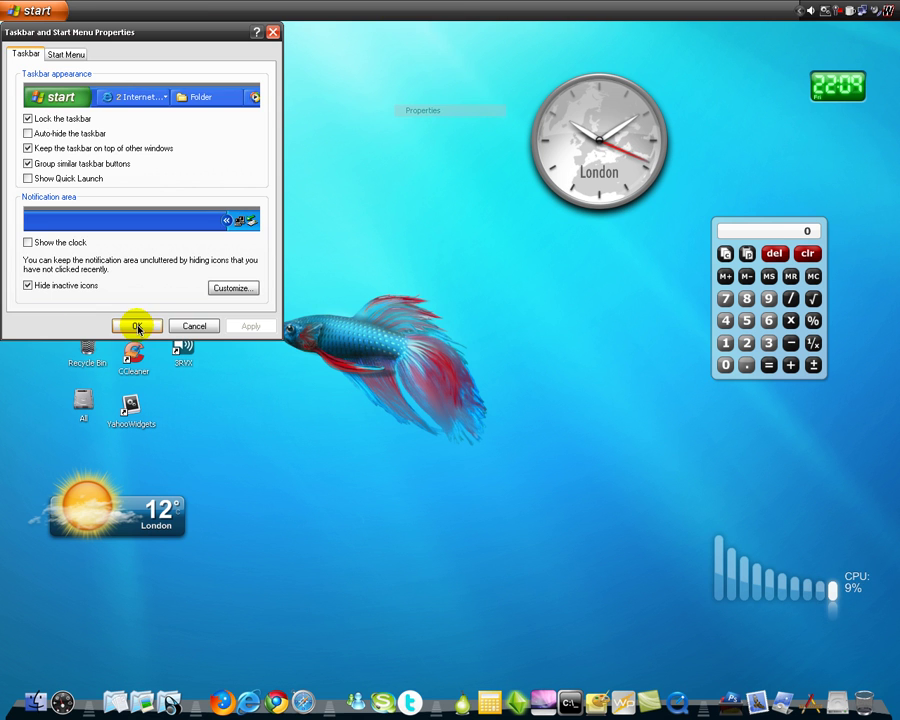
pyautogui.click(28, 133)
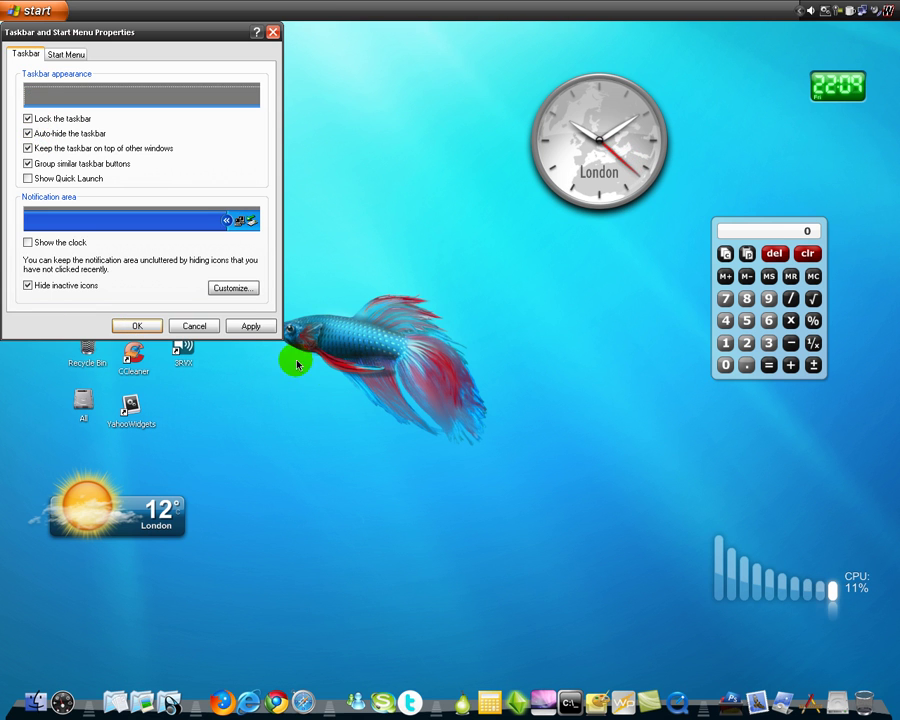
pyautogui.click(245, 326)
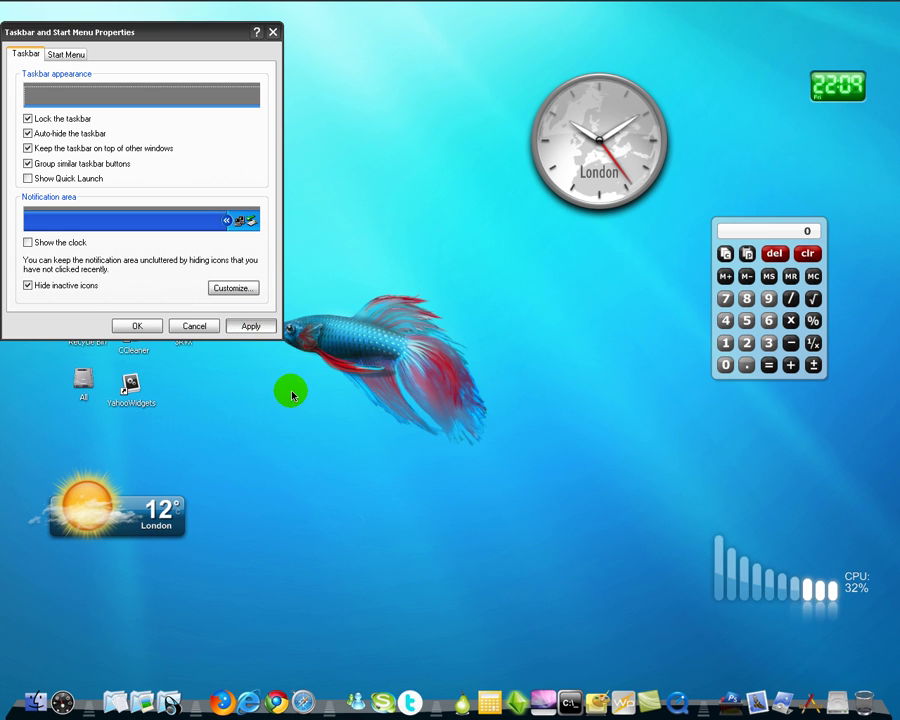
pyautogui.click(273, 32)
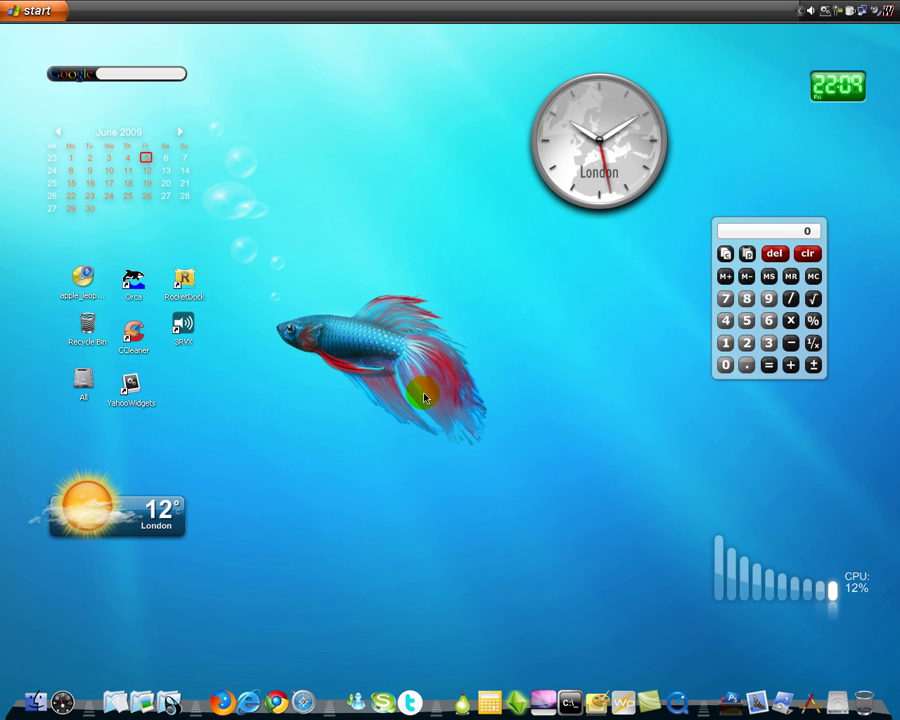
pyautogui.click(190, 88)
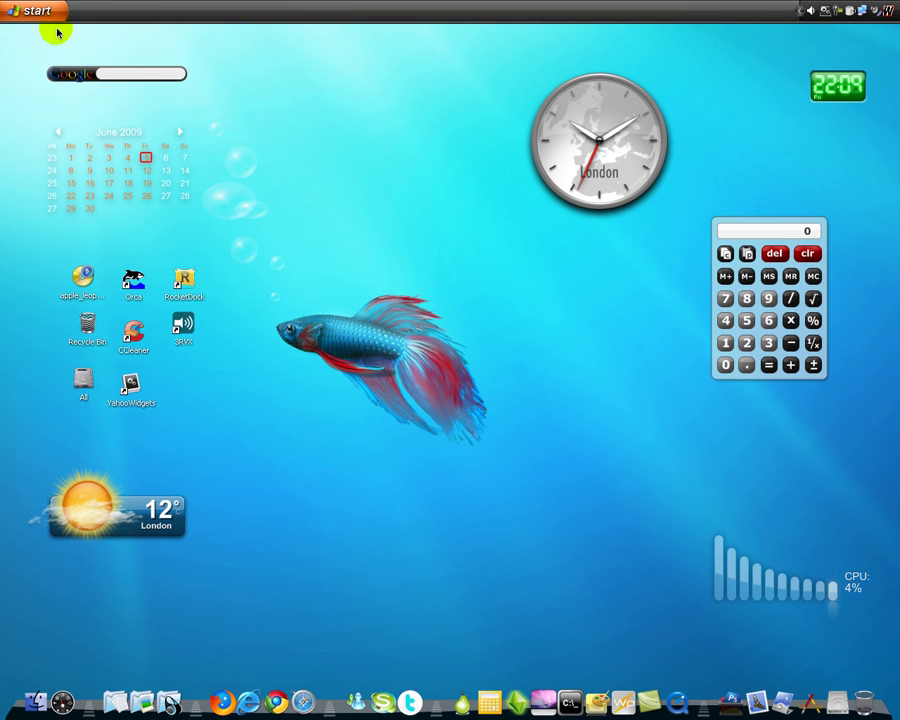
pyautogui.moveTo(372, 251); pyautogui.dragTo(256, 478)
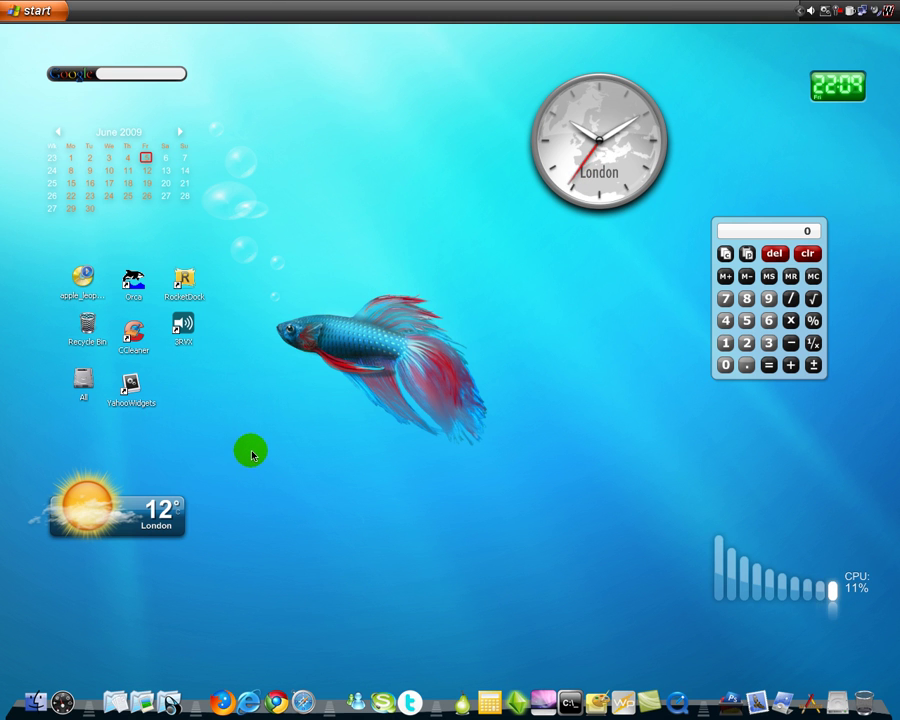
pyautogui.rightClick(313, 385)
# - Check the taskbar appearance options in the taskbar properties and close the dialog
pyautogui.rightClick(378, 8)
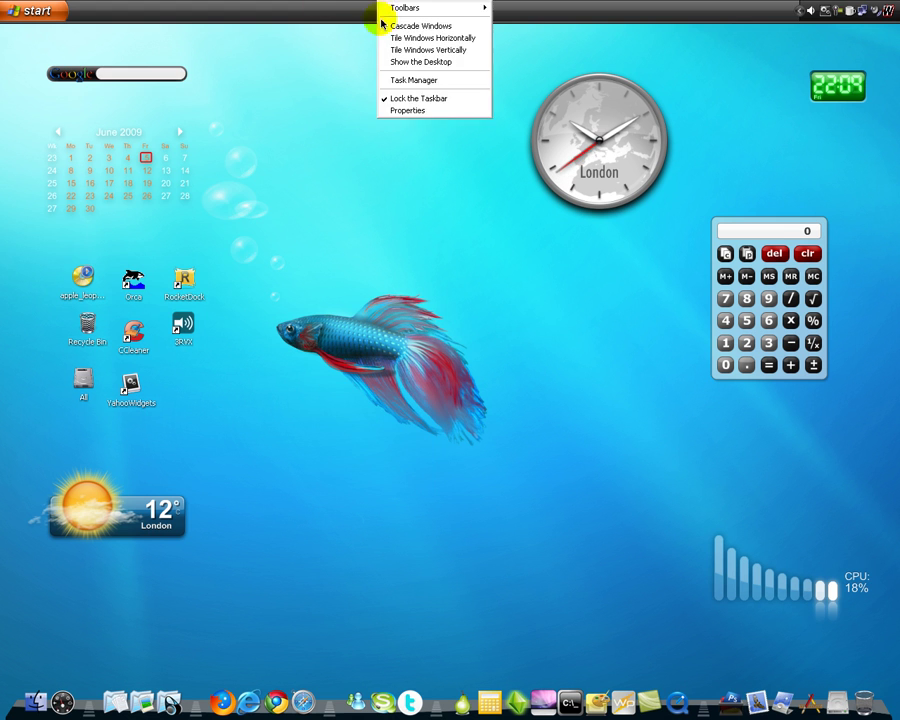
pyautogui.click(407, 110)
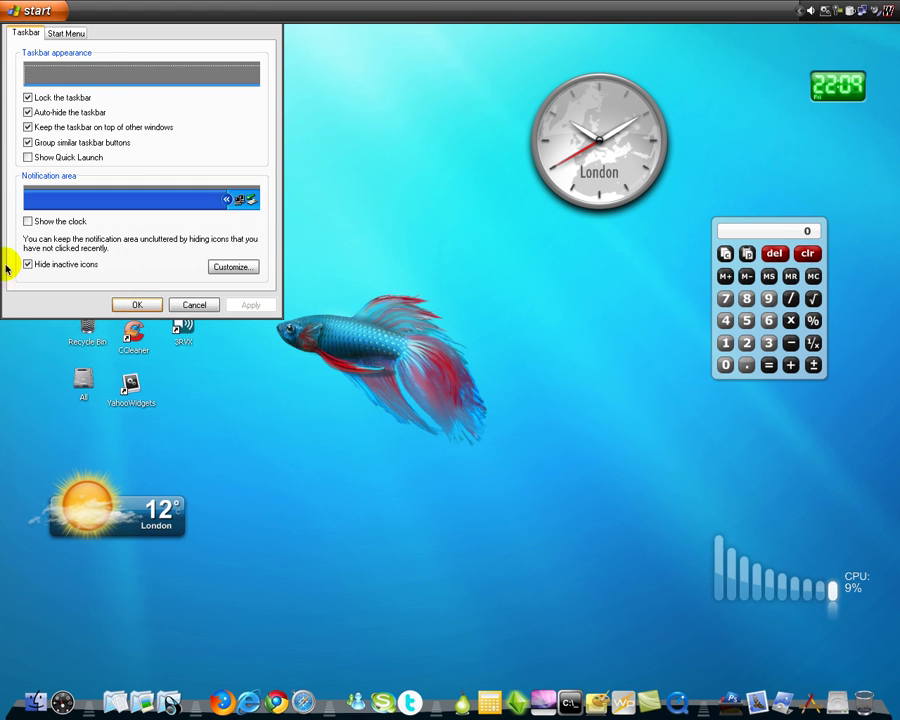
pyautogui.click(122, 302)
# - Open the desktop background settings in Display Properties
pyautogui.rightClick(392, 288)
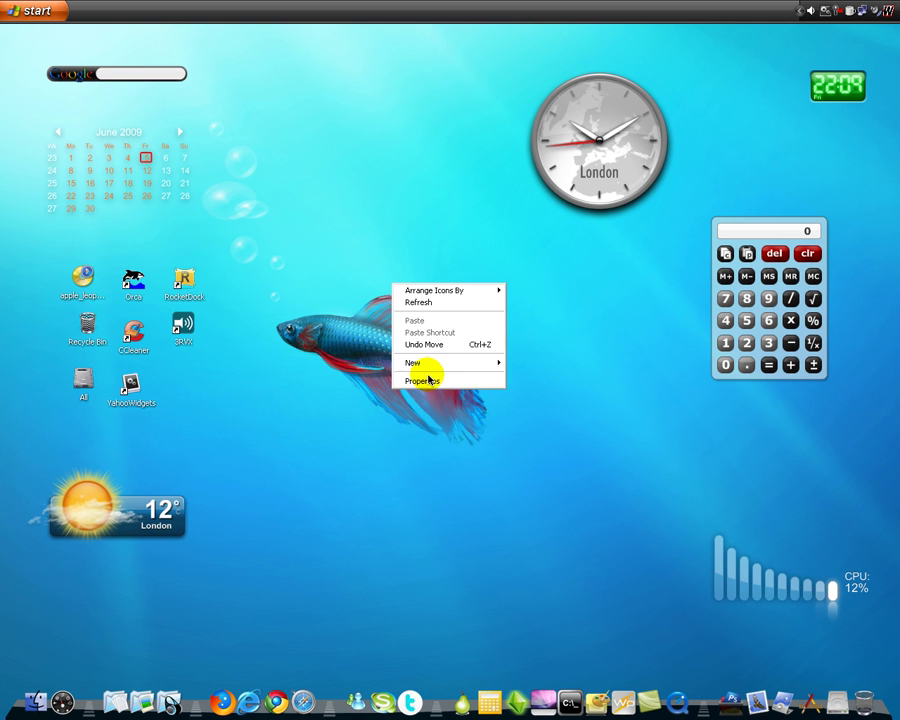
pyautogui.click(424, 374)
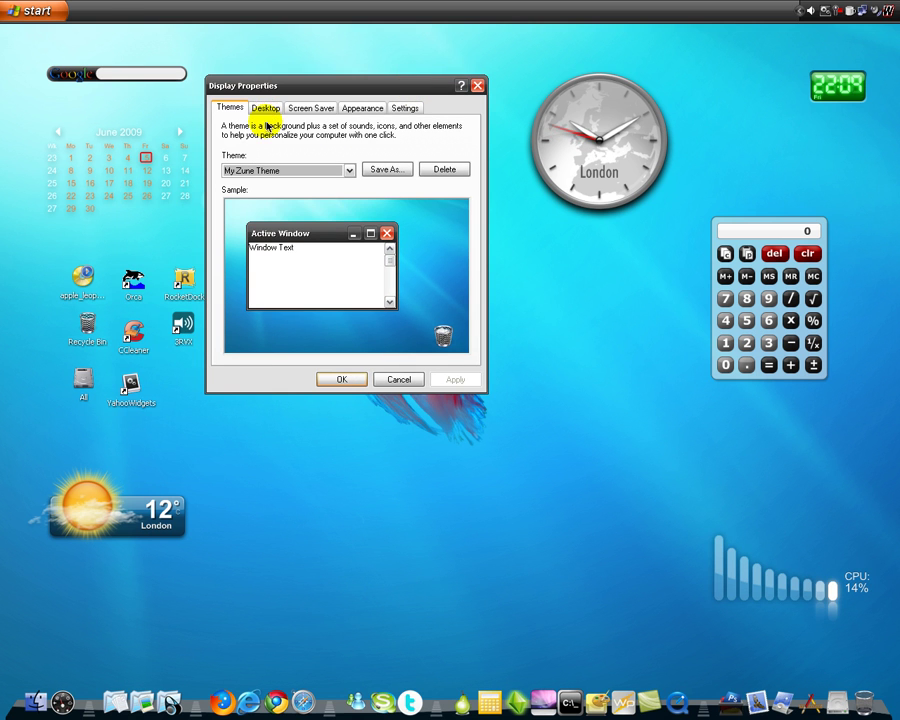
pyautogui.click(266, 108)
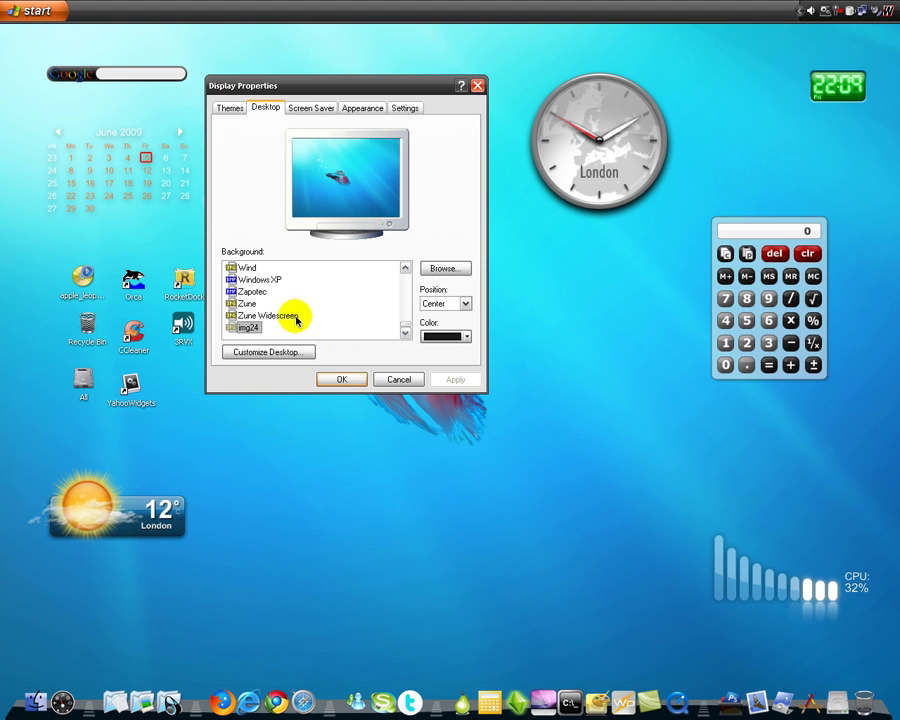
# - Preview the Zune Widescreen and Zune backgrounds
pyautogui.click(295, 316)
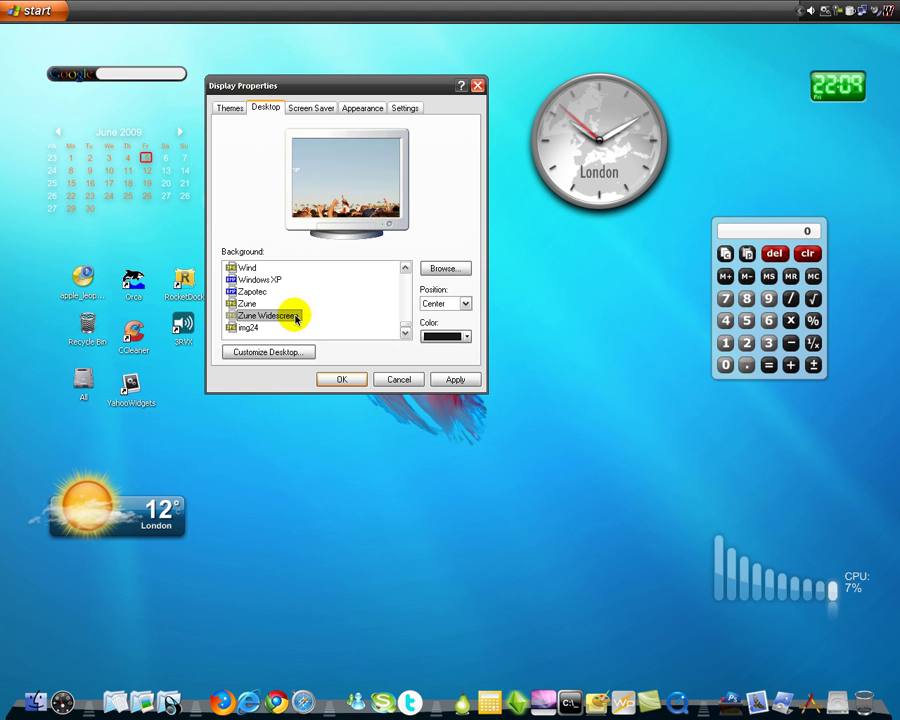
pyautogui.press('Up')
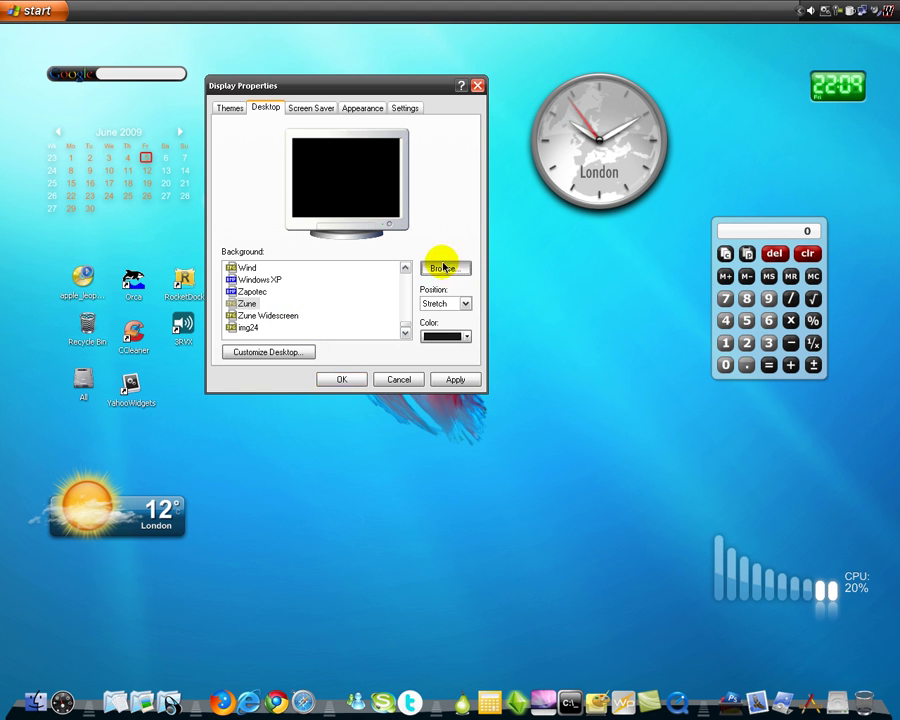
# - Browse for a background image in the Downloads folder and display its files as thumbnails
pyautogui.click(440, 268)
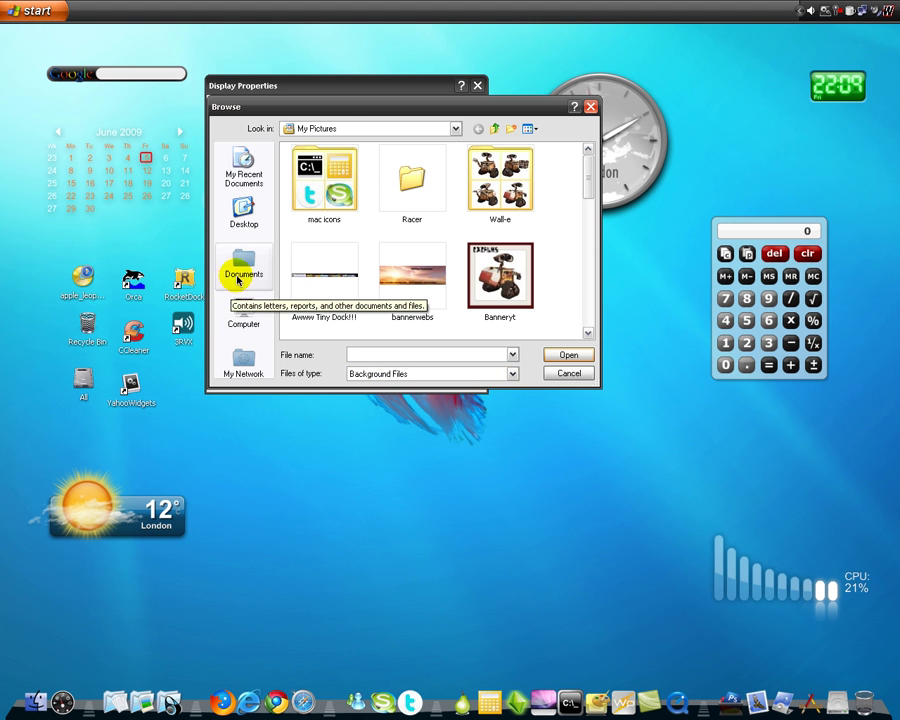
pyautogui.click(233, 280)
pyautogui.doubleClick(235, 195)
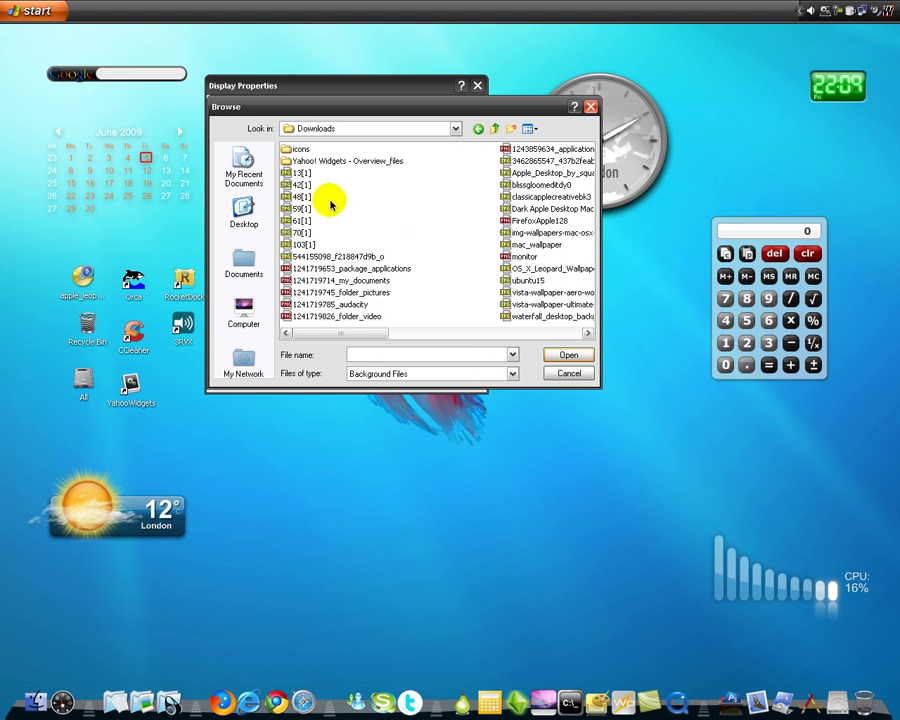
pyautogui.click(530, 129)
pyautogui.click(540, 156)
pyautogui.click(530, 129)
pyautogui.click(548, 145)
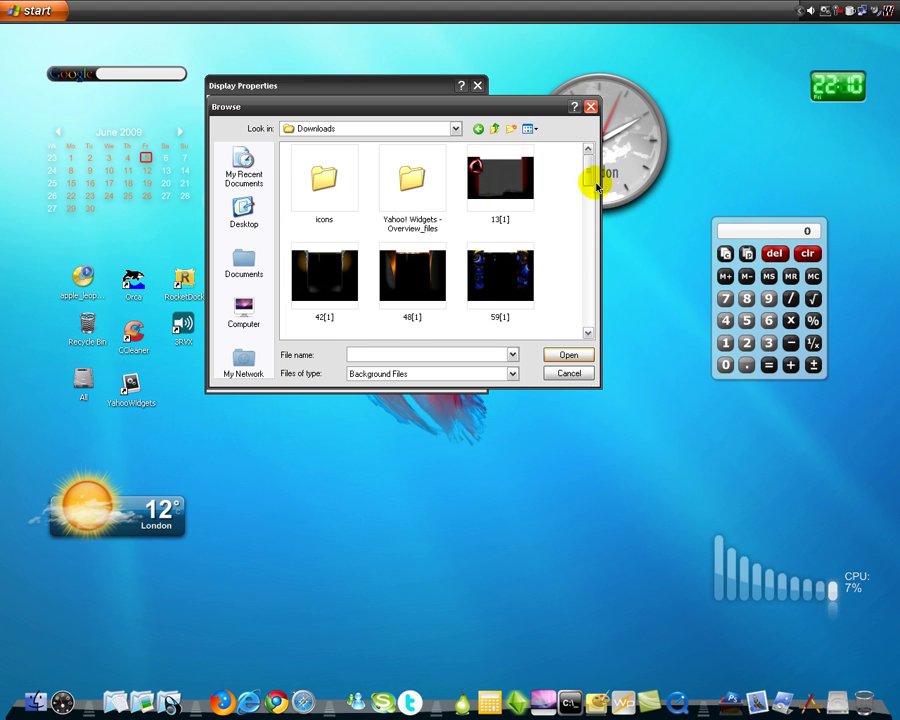
# - Set the Mac OS X Leopard wallpaper image as the desktop background with its position set to Center
pyautogui.moveTo(588, 177); pyautogui.dragTo(518, 269)
pyautogui.click(394, 291)
pyautogui.doubleClick(394, 291)
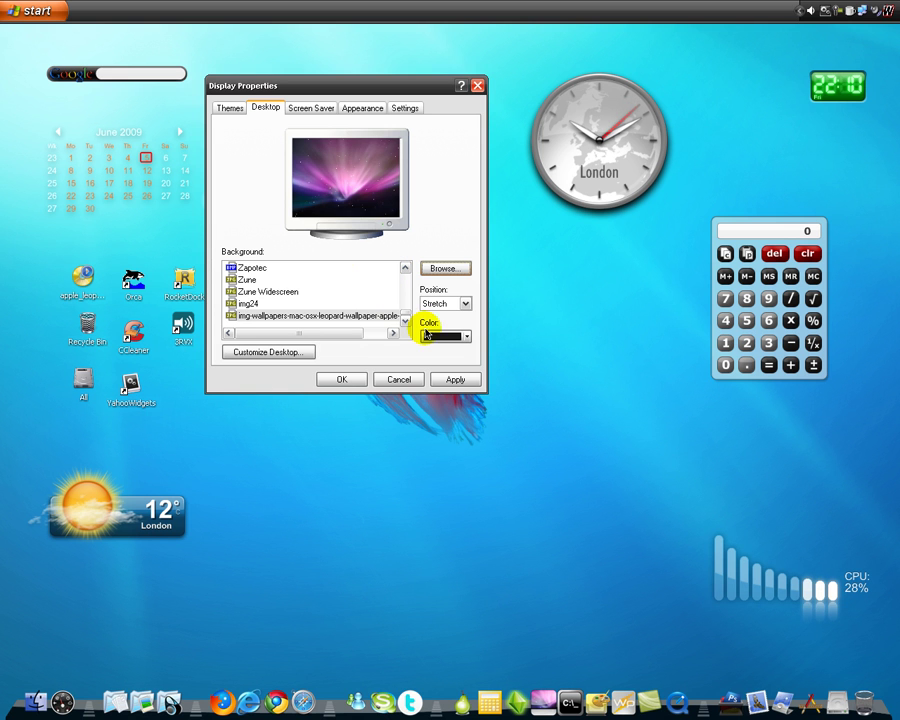
pyautogui.click(452, 302)
pyautogui.click(442, 312)
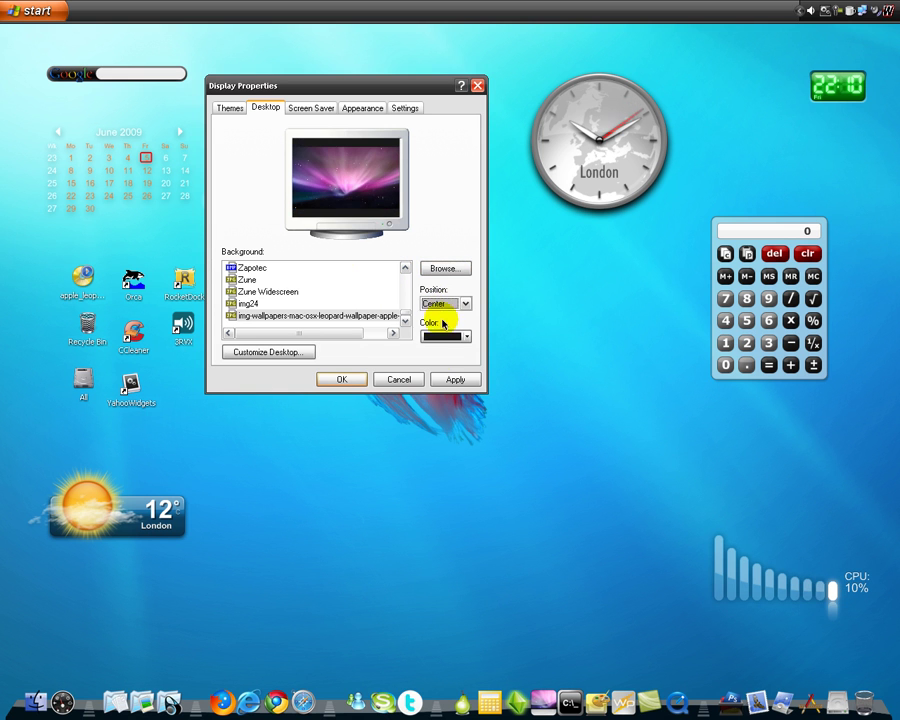
pyautogui.click(458, 377)
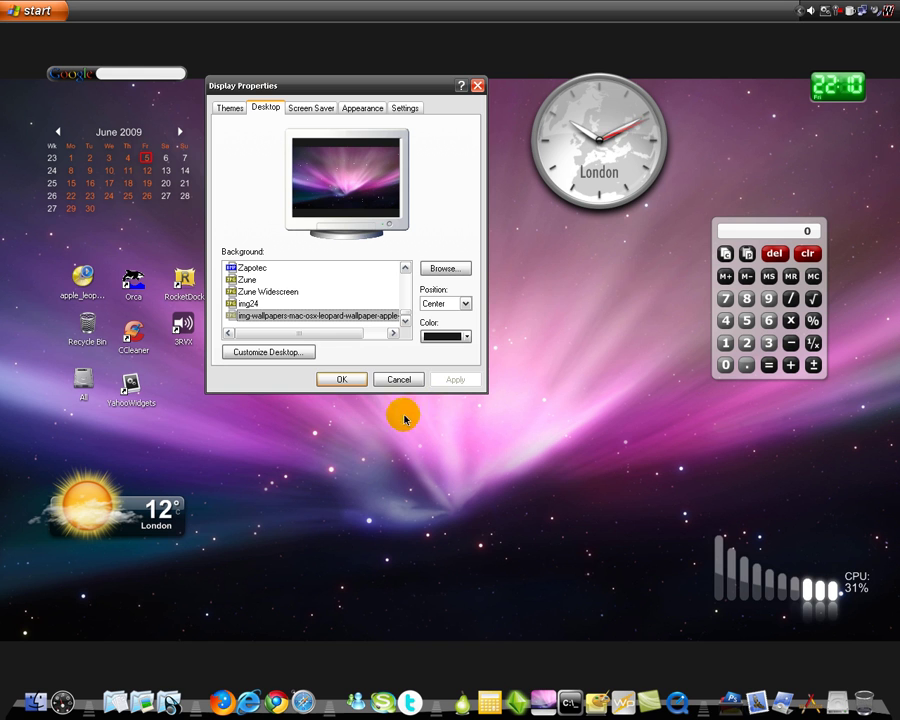
pyautogui.click(354, 379)
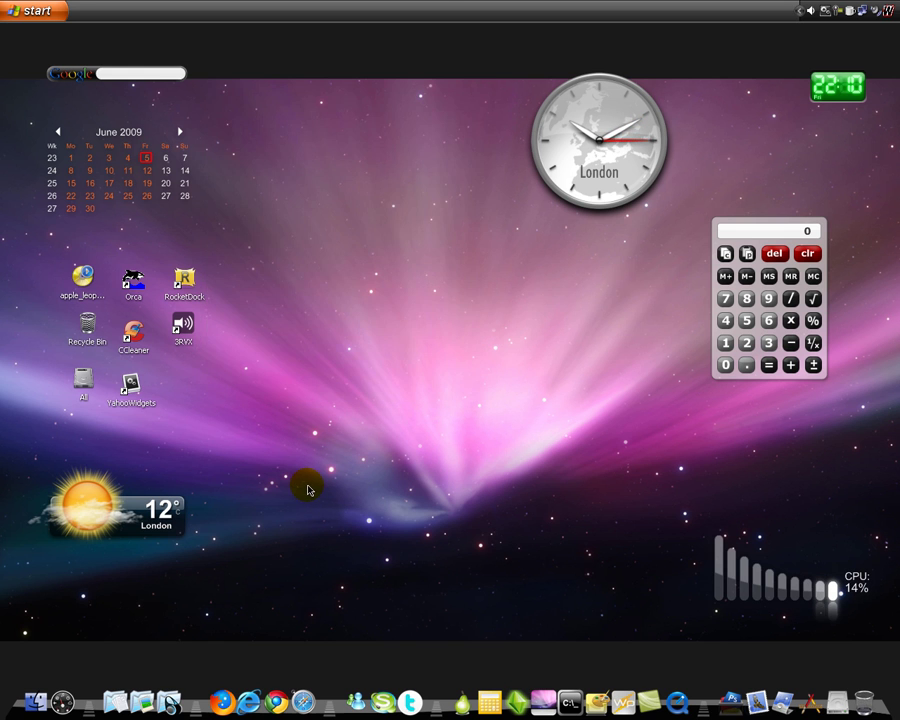
# - Review the taskbar's auto-hide and keep-on-top options in its properties, and close the dialog
pyautogui.rightClick(478, 5)
pyautogui.click(500, 112)
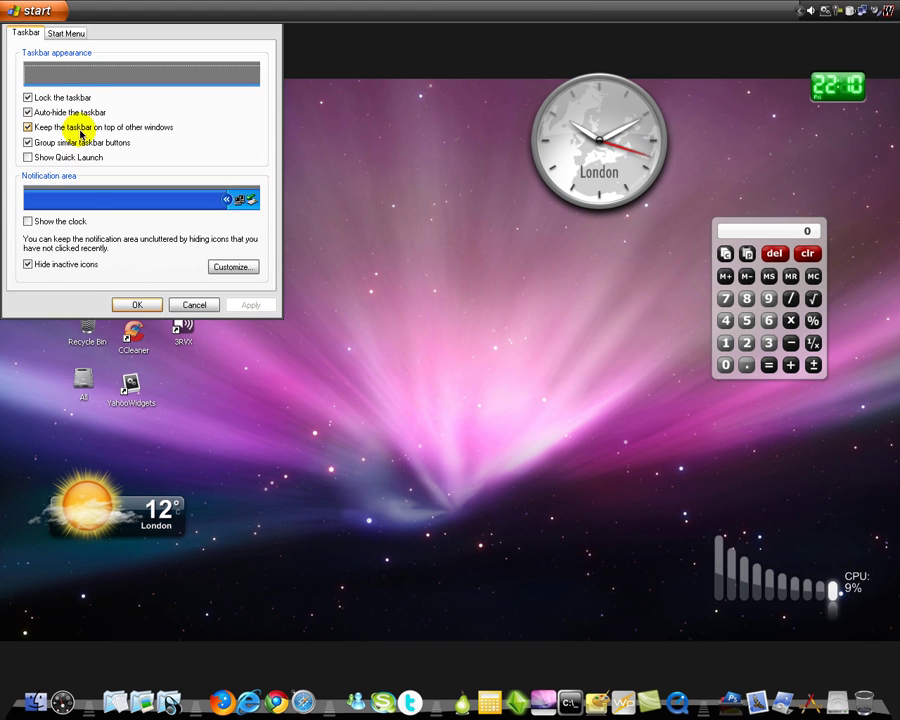
pyautogui.click(137, 304)
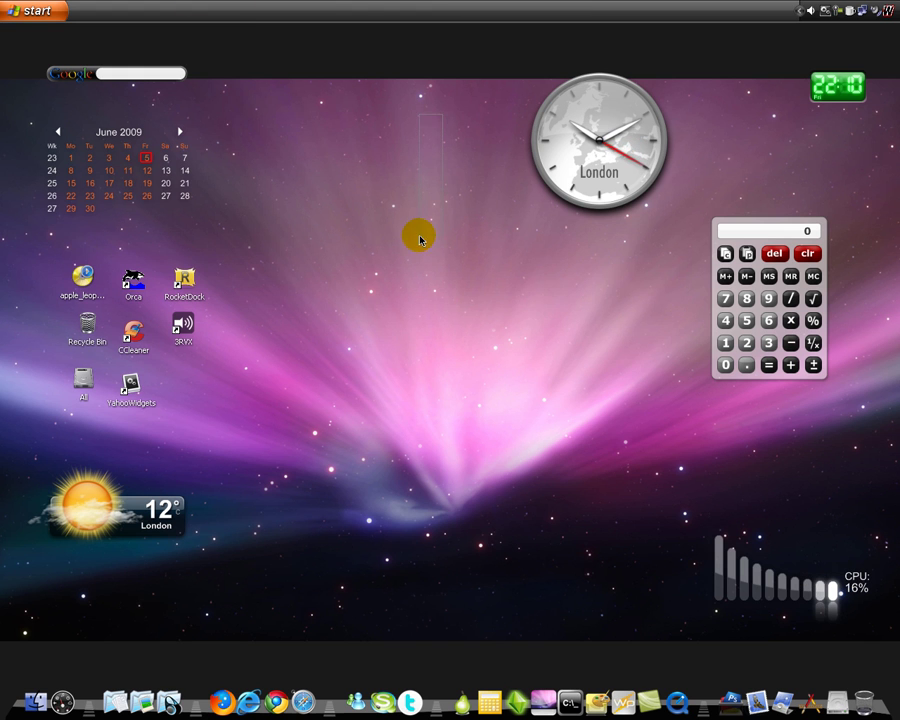
pyautogui.moveTo(442, 110); pyautogui.dragTo(307, 2)
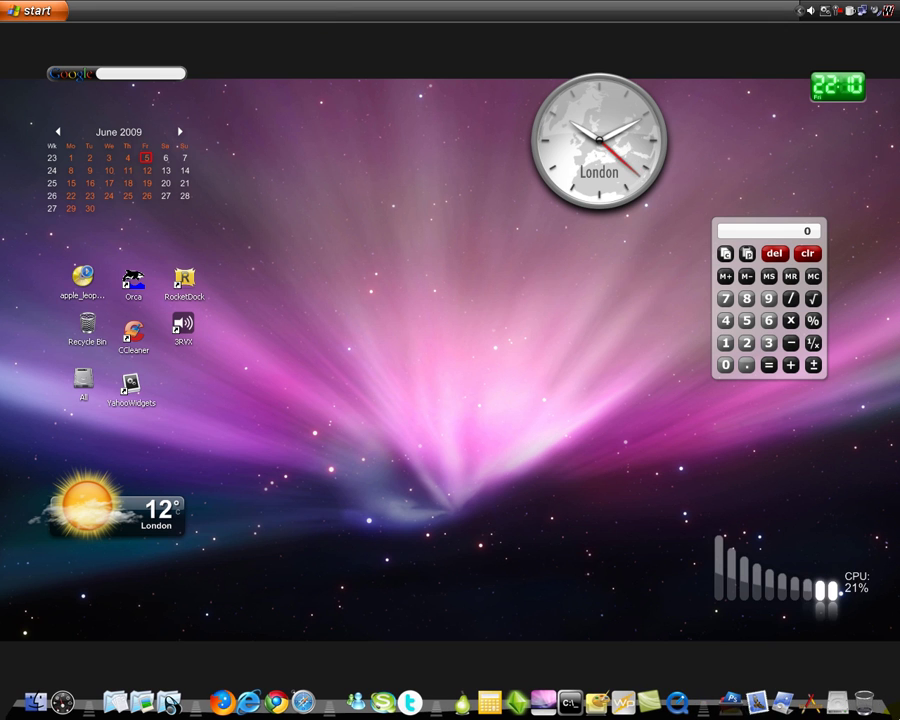
pyautogui.click(377, 408)
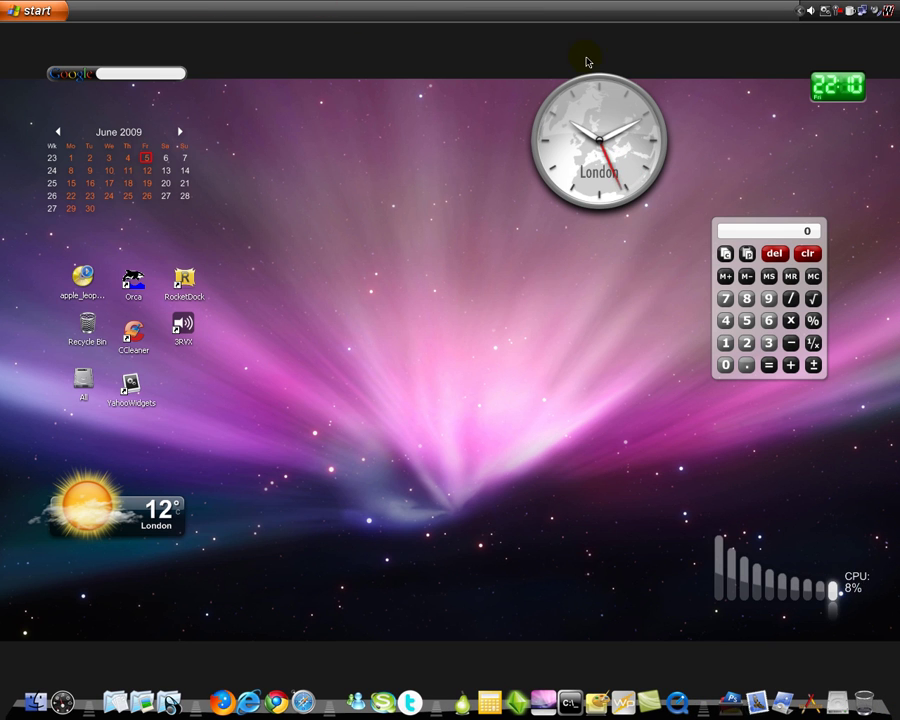
pyautogui.click(516, 436)
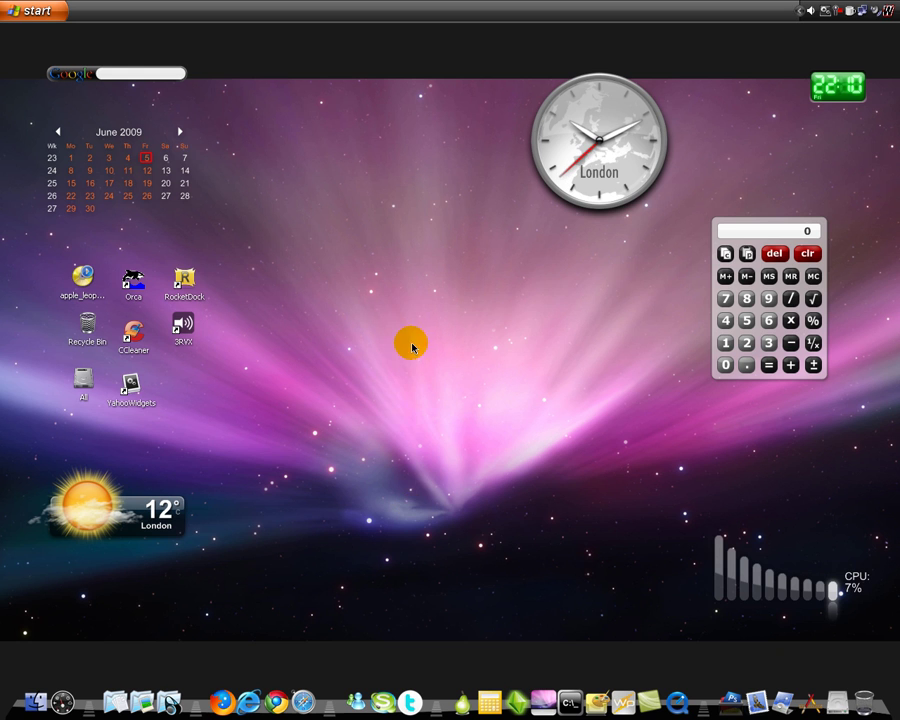
pyautogui.moveTo(403, 297); pyautogui.dragTo(427, 602)
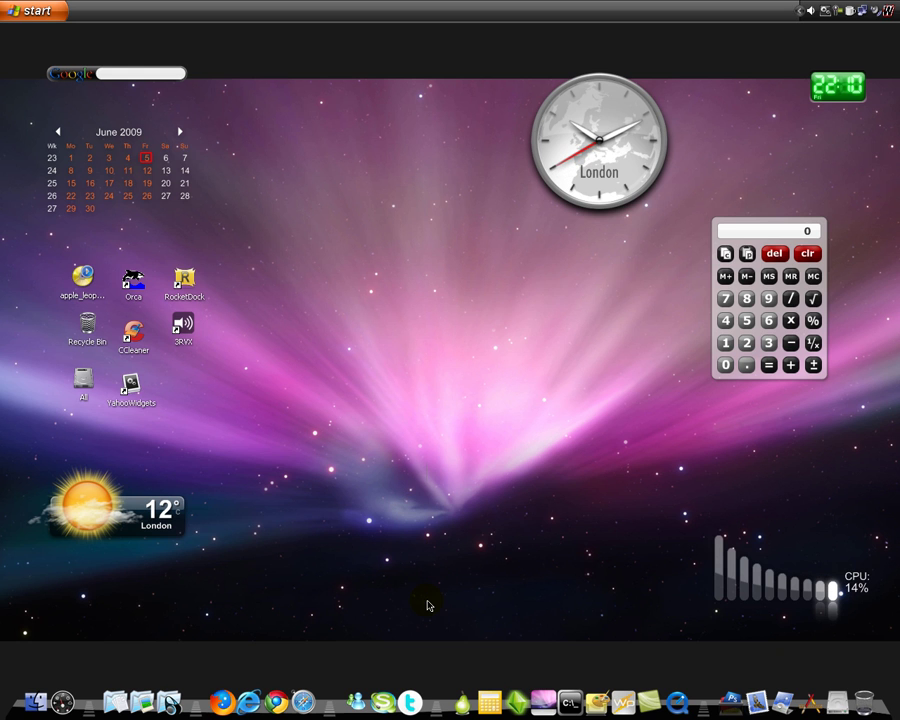